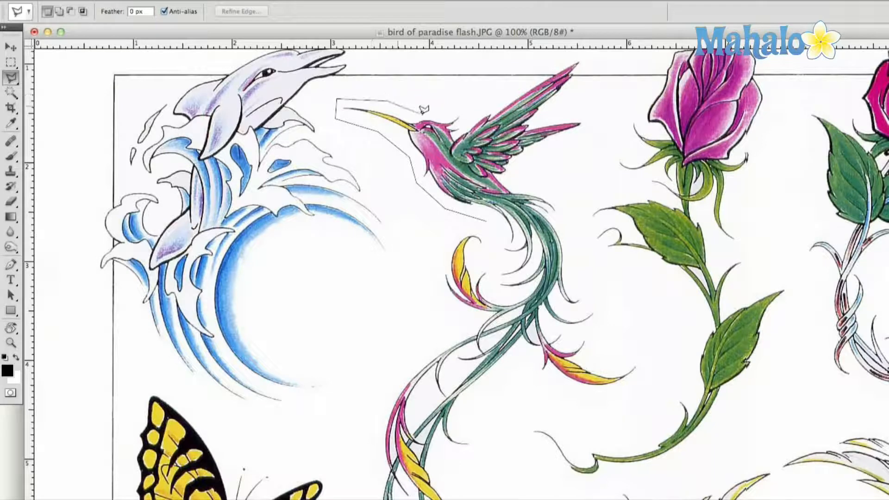
# Finish the Polygonal Lasso outline around the hummingbird's wings, long tail and all its feathers, closing it at the starting point below the body
pyautogui.click(528, 84)
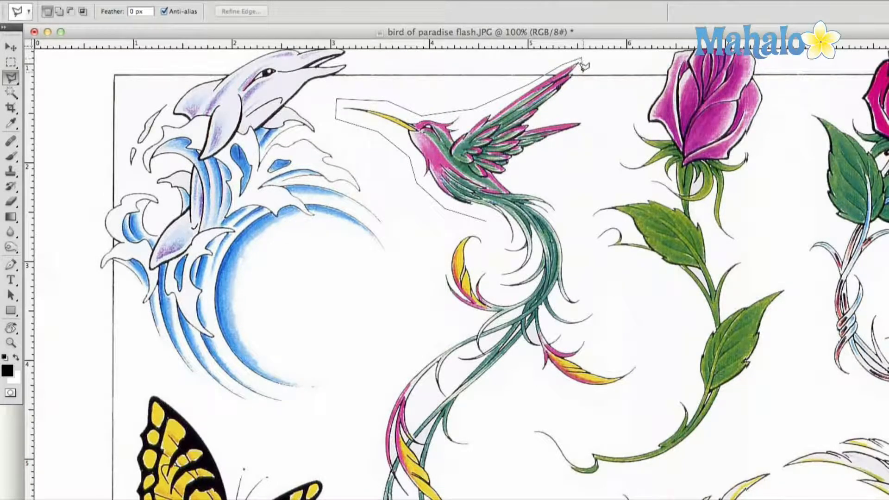
pyautogui.click(542, 116)
pyautogui.click(590, 129)
pyautogui.click(524, 164)
pyautogui.click(581, 224)
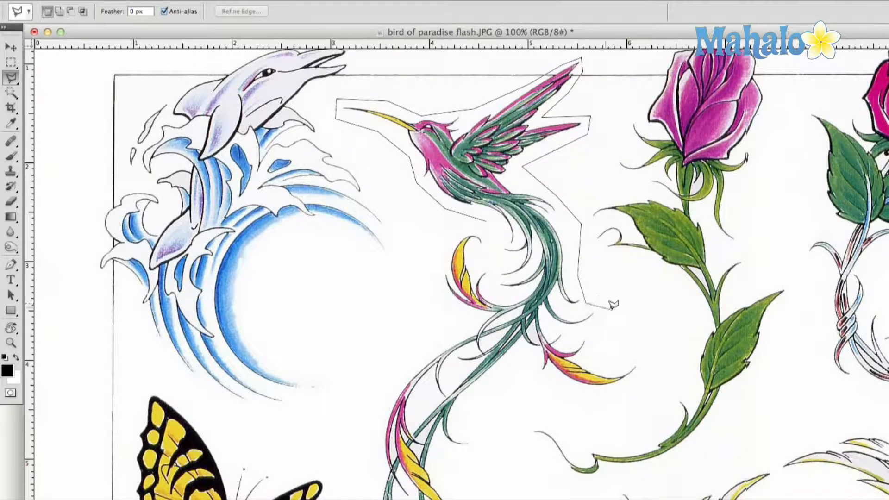
pyautogui.click(595, 356)
pyautogui.click(645, 345)
pyautogui.click(640, 395)
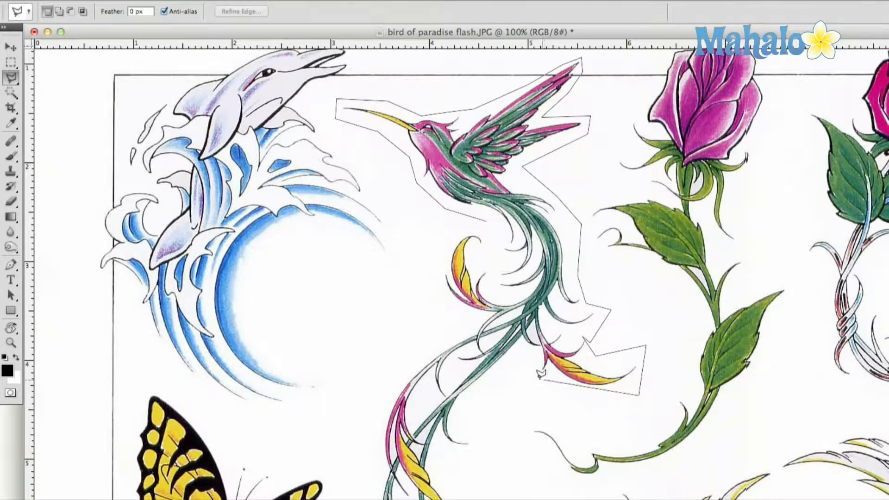
pyautogui.click(521, 363)
pyautogui.click(462, 408)
pyautogui.click(488, 435)
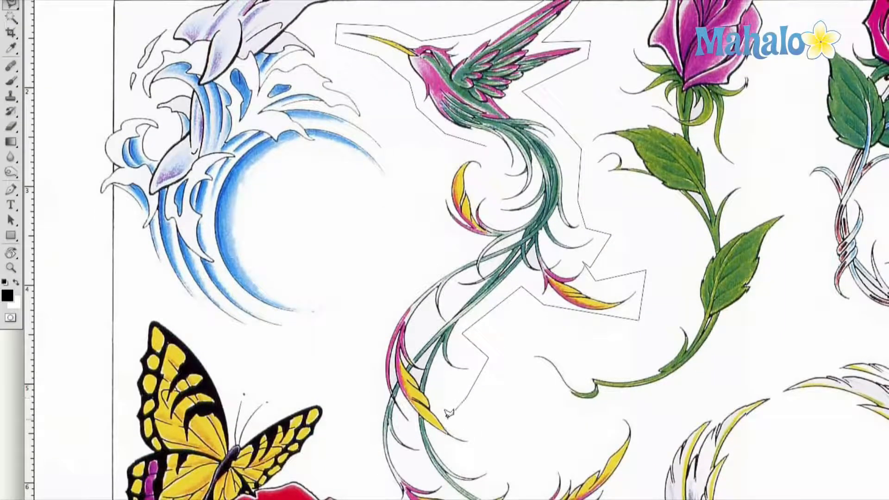
pyautogui.click(453, 413)
pyautogui.click(470, 458)
pyautogui.click(511, 461)
pyautogui.click(536, 481)
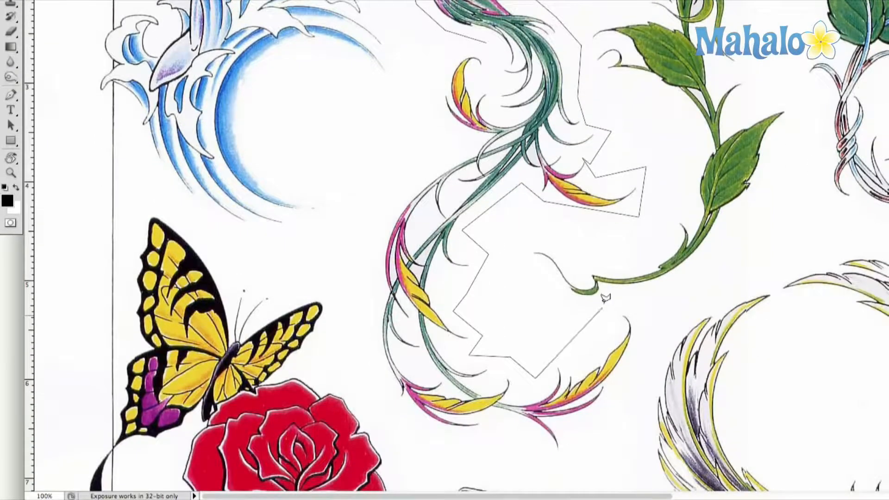
pyautogui.click(618, 366)
pyautogui.click(640, 363)
pyautogui.click(639, 368)
pyautogui.click(588, 431)
pyautogui.click(570, 429)
pyautogui.click(568, 460)
pyautogui.click(531, 442)
pyautogui.click(500, 425)
pyautogui.click(465, 440)
pyautogui.click(363, 360)
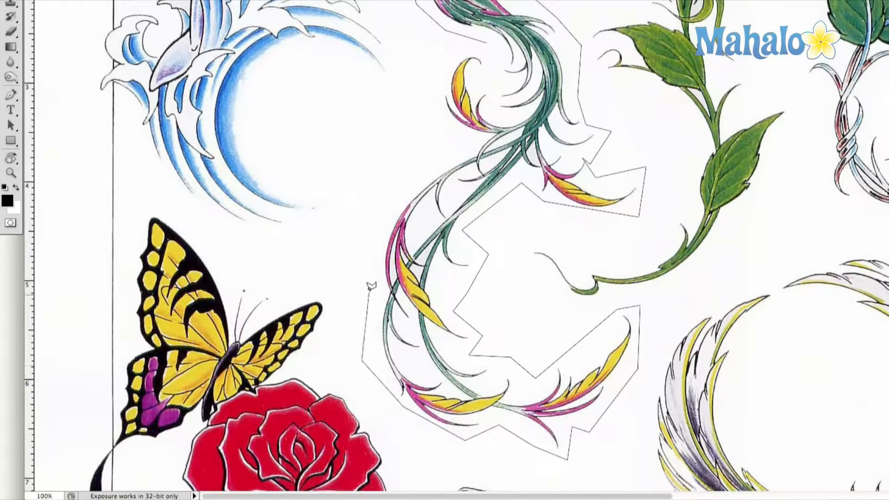
pyautogui.click(379, 221)
pyautogui.click(416, 169)
pyautogui.click(472, 147)
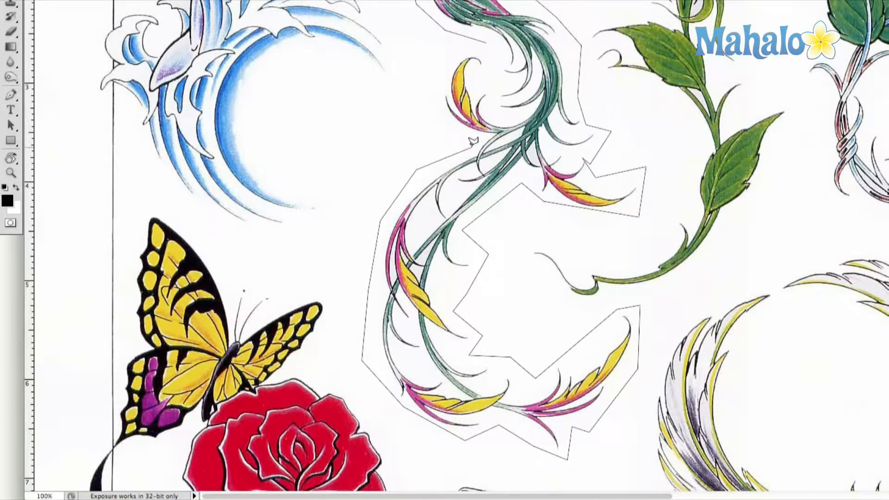
pyautogui.click(431, 110)
pyautogui.click(435, 64)
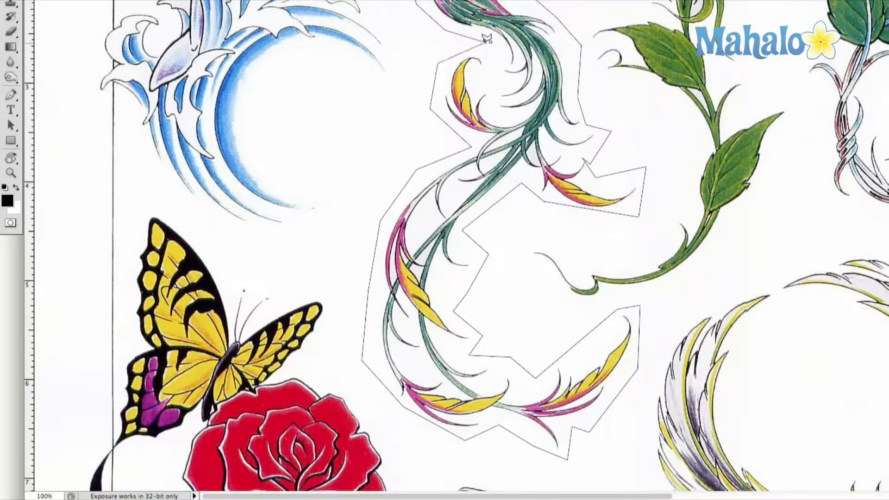
pyautogui.click(487, 40)
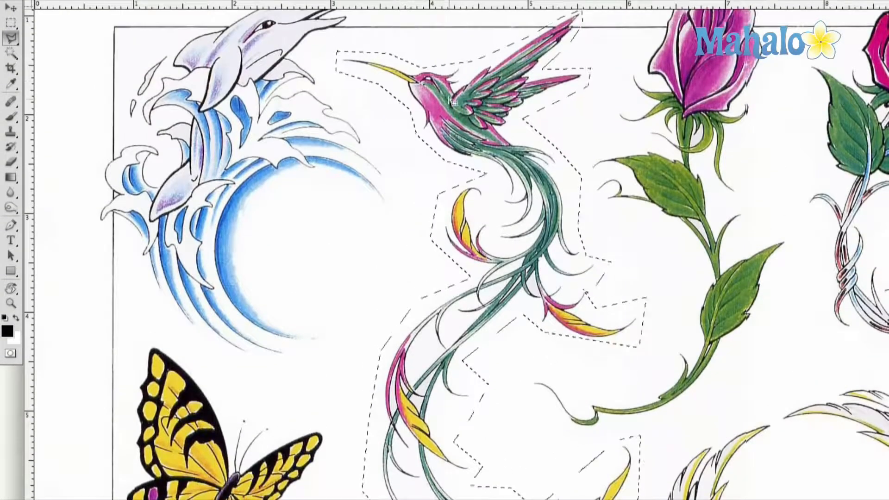
# Copy the selected hummingbird to a new layer with Layer via Copy and check it by toggling the background's visibility
pyautogui.rightClick(465, 129)
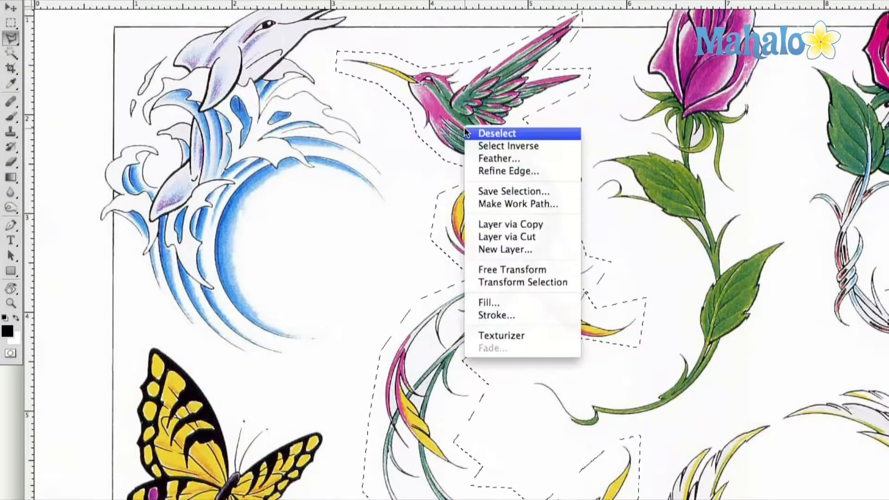
pyautogui.click(510, 225)
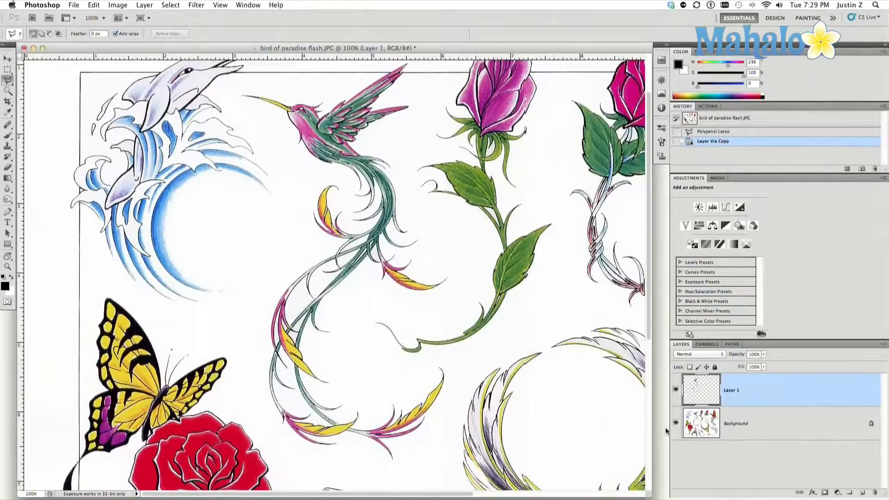
pyautogui.click(676, 423)
pyautogui.click(676, 424)
# Shrink the bird of paradise flash.JPG window to reveal shoulder.jpg, and move the copied bird layer onto the model's upper arm there
pyautogui.moveTo(650, 494); pyautogui.dragTo(326, 438)
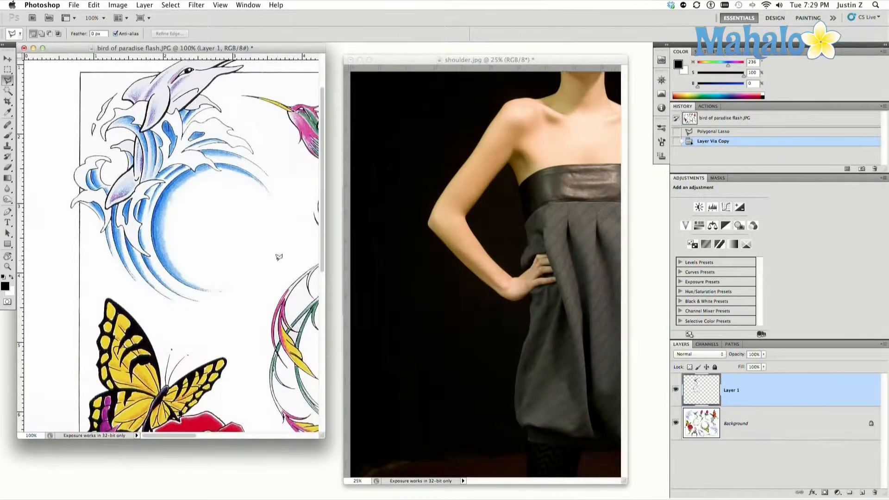
pyautogui.hscroll(5, 186, 305)
pyautogui.press('v')
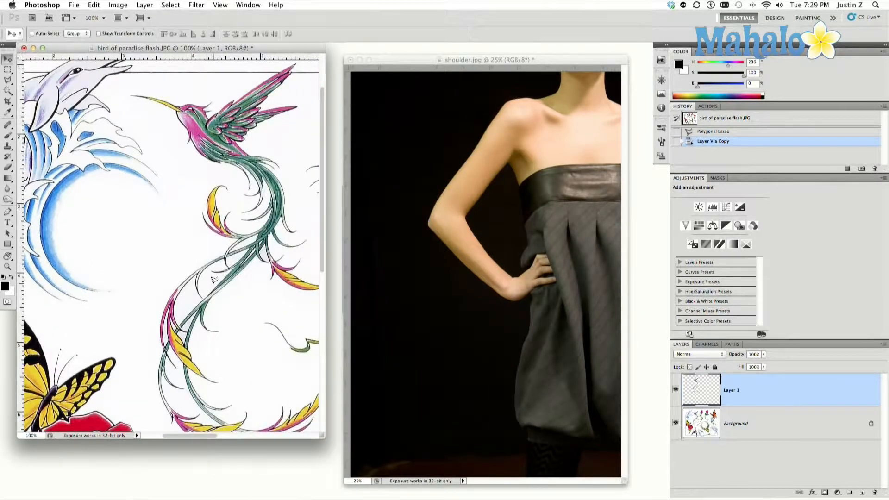
pyautogui.moveTo(205, 198); pyautogui.dragTo(494, 152)
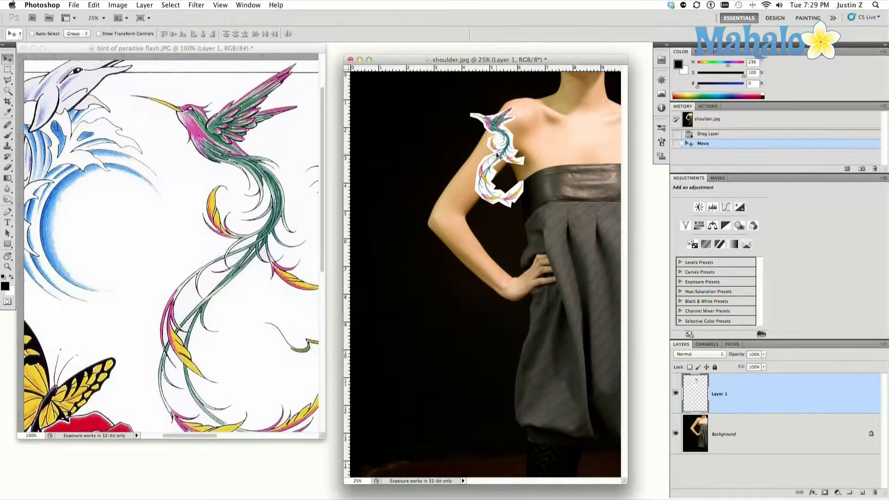
# Rotate the bird about 36° clockwise into place on the upper arm and set its layer's blend mode to Multiply
pyautogui.press('super+t')
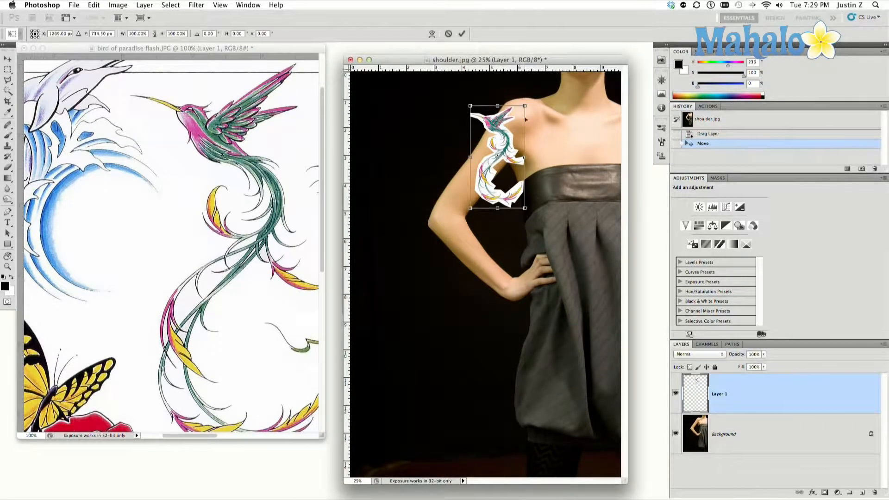
pyautogui.moveTo(528, 100); pyautogui.dragTo(560, 130)
pyautogui.moveTo(504, 155)
pyautogui.mouseDown()
pyautogui.moveTo(508, 115)
pyautogui.moveTo(504, 146)
pyautogui.mouseUp()
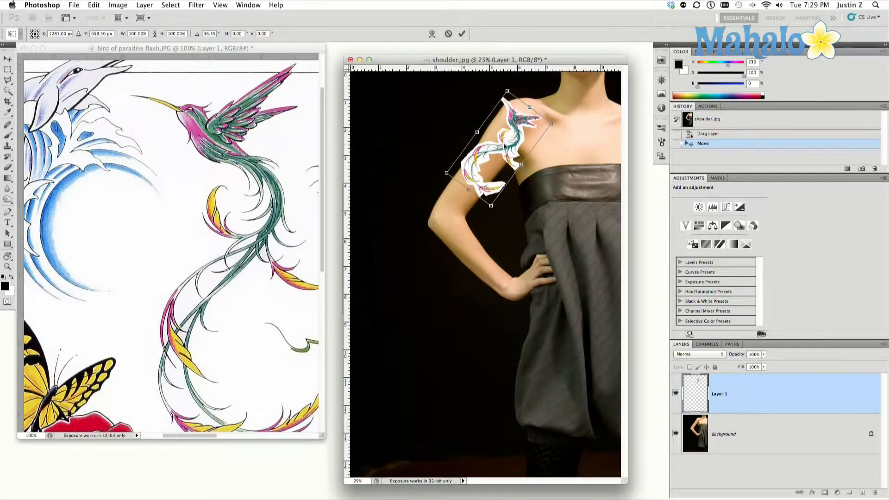
pyautogui.press('Return')
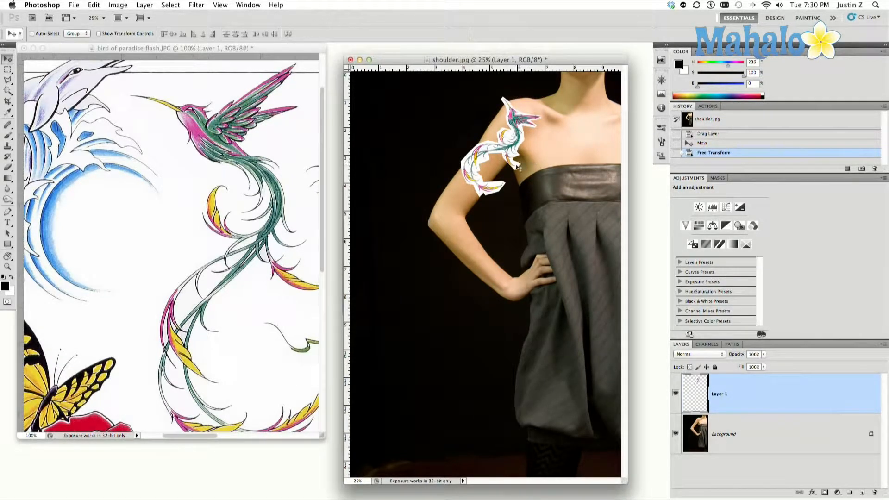
pyautogui.click(690, 354)
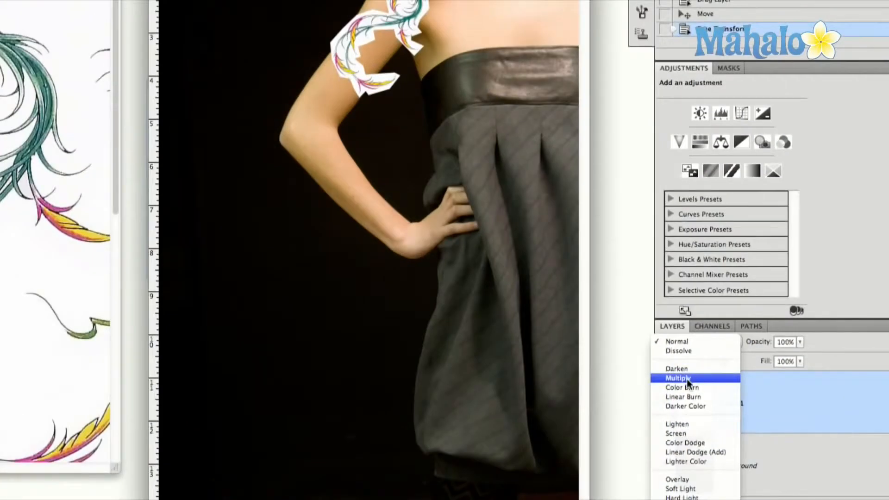
pyautogui.click(687, 378)
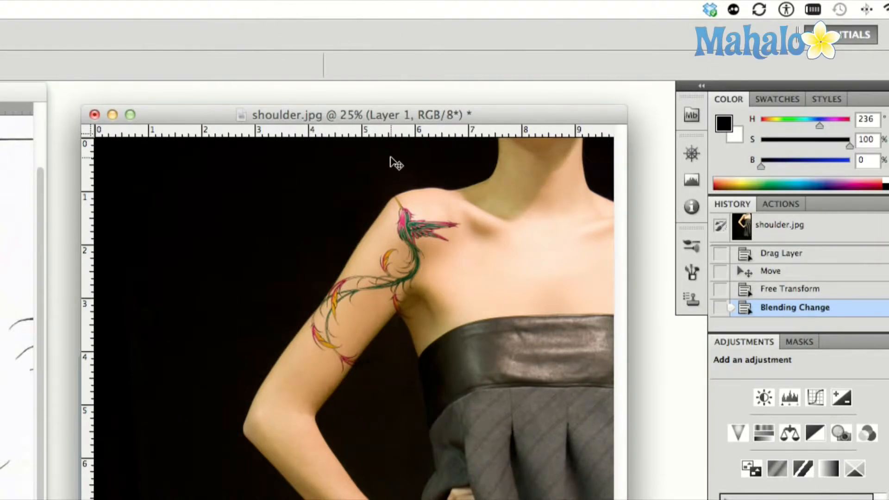
# Start warping the bird layer, reshaping the upper corners and edges of the grid so the wings follow the shoulder
pyautogui.press('super+t')
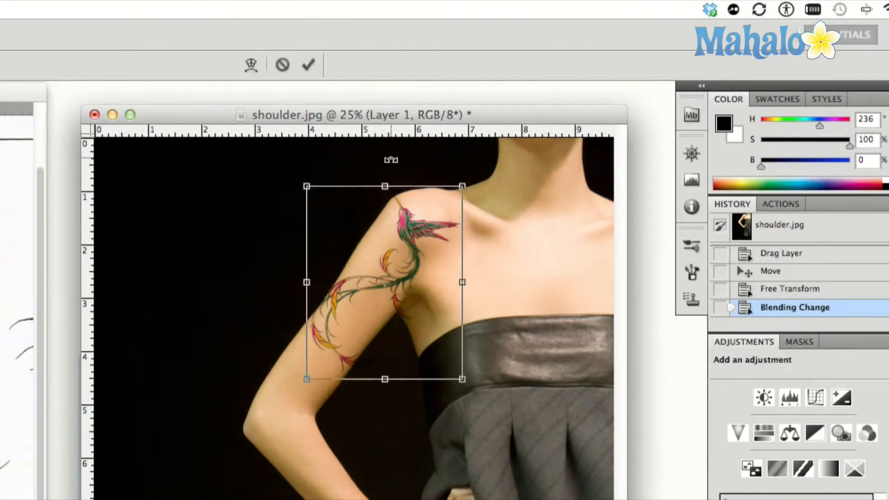
pyautogui.click(250, 65)
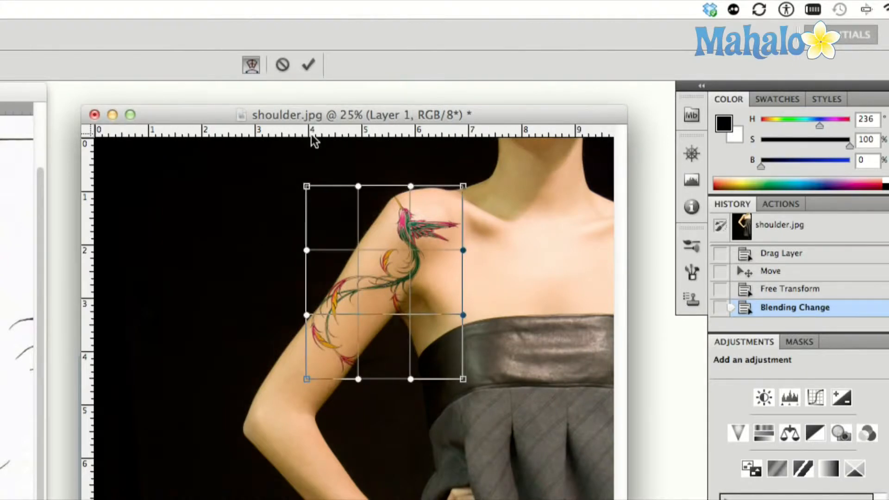
pyautogui.moveTo(307, 186); pyautogui.dragTo(347, 237)
pyautogui.moveTo(410, 187); pyautogui.dragTo(393, 172)
pyautogui.moveTo(468, 184); pyautogui.dragTo(479, 177)
pyautogui.moveTo(463, 251); pyautogui.dragTo(495, 255)
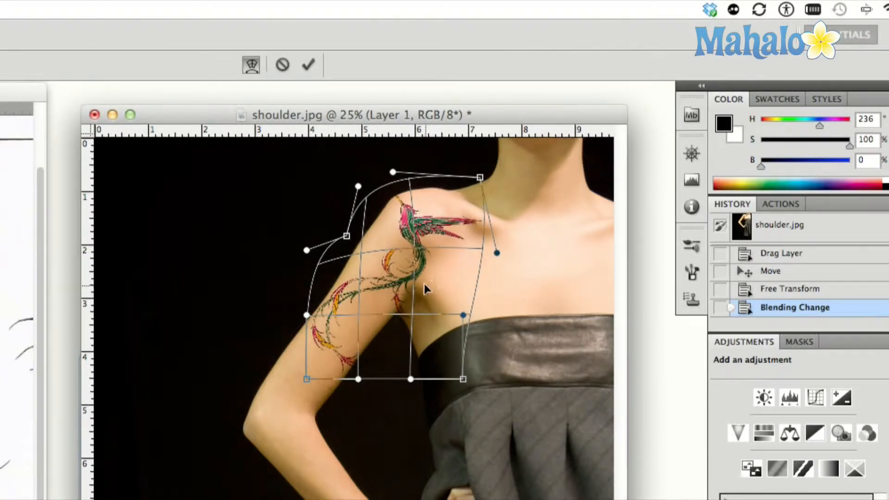
# Warp the lower part of the grid inward and toward the elbow so the tail runs along the arm, and shift the body outward
pyautogui.scroll(6, 424, 287)
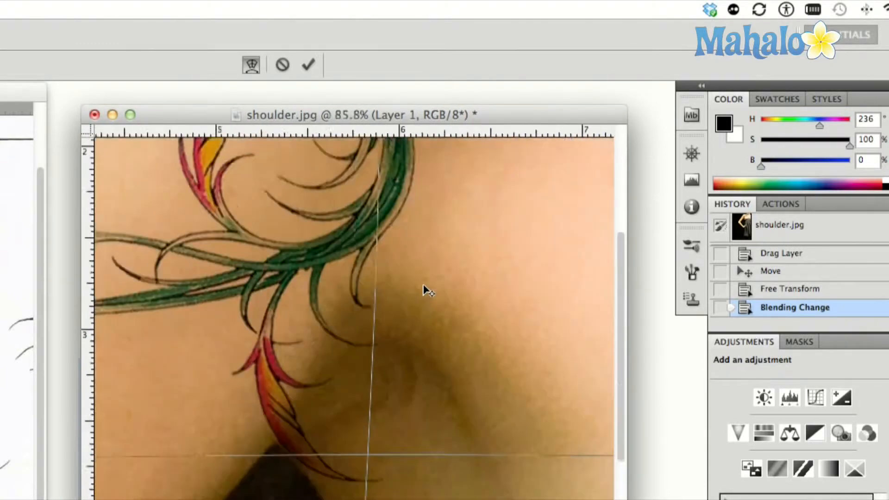
pyautogui.scroll(-4, 424, 287)
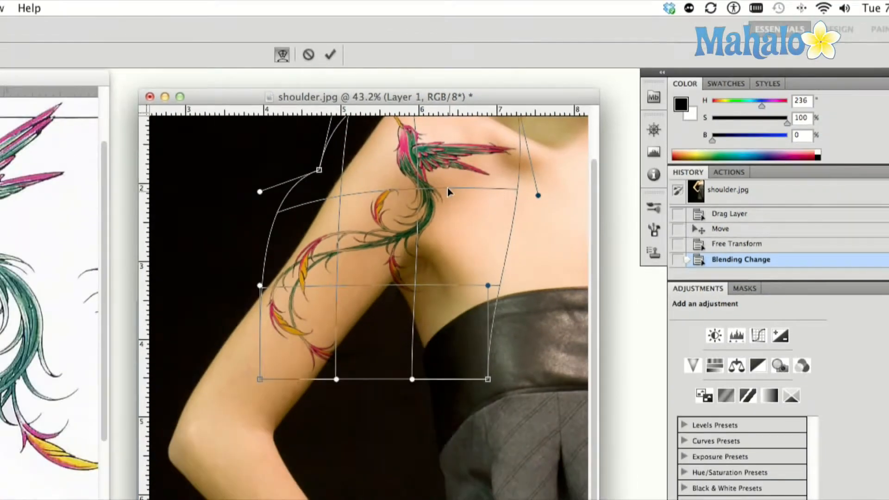
pyautogui.scroll(3, 447, 221)
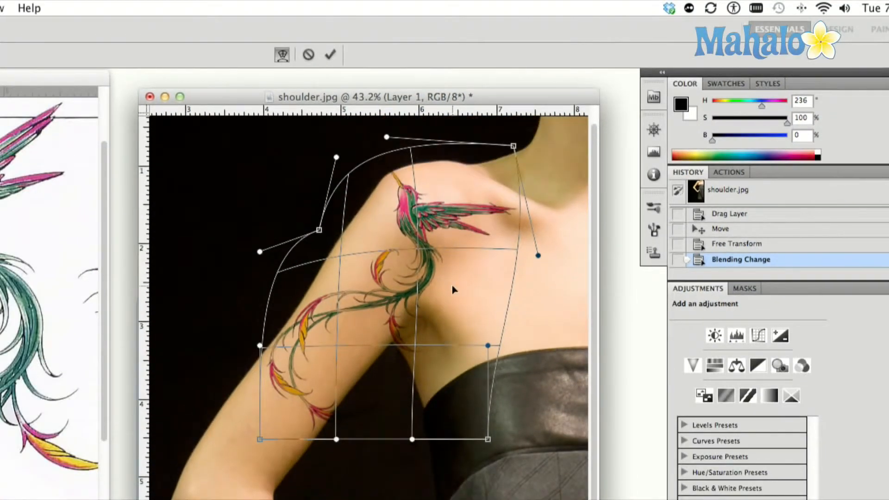
pyautogui.moveTo(488, 439); pyautogui.dragTo(375, 382)
pyautogui.moveTo(336, 440)
pyautogui.mouseDown()
pyautogui.moveTo(324, 421)
pyautogui.moveTo(323, 432)
pyautogui.mouseUp()
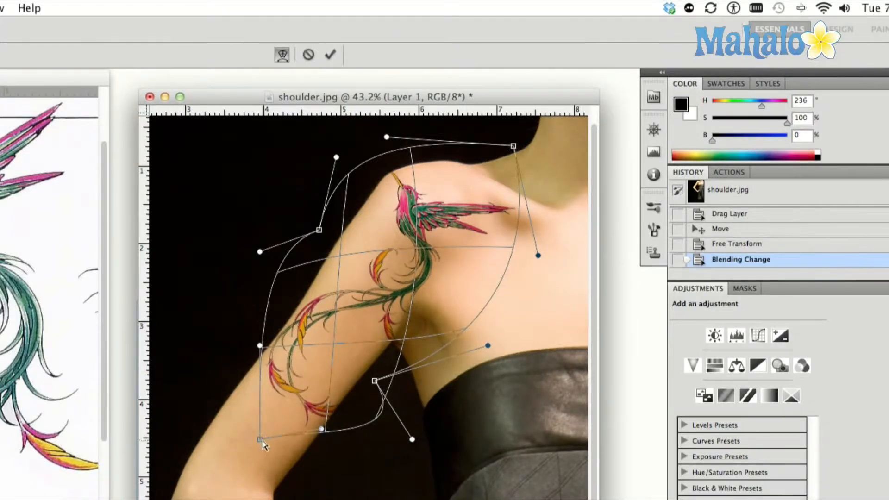
pyautogui.moveTo(260, 443); pyautogui.dragTo(203, 490)
pyautogui.scroll(1, 203, 490)
pyautogui.moveTo(416, 276); pyautogui.dragTo(394, 284)
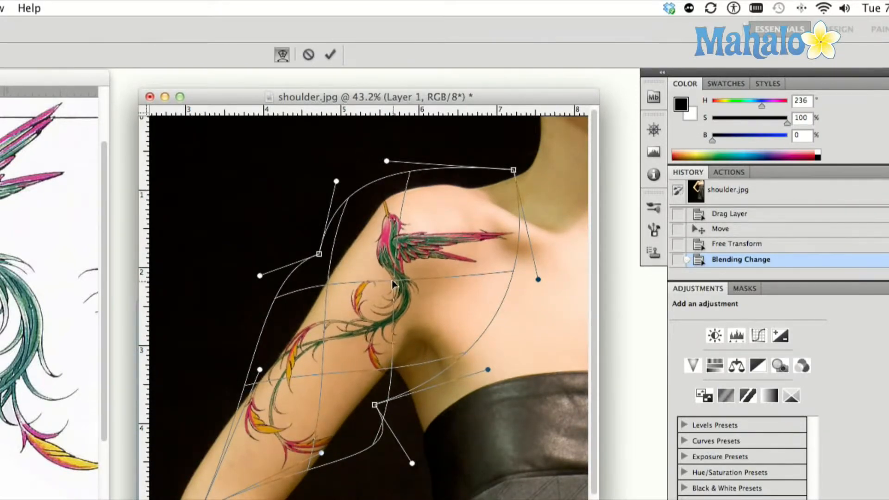
# Refine the warp around the wings, head and body to fit the shoulder's contour, and apply the transformation
pyautogui.scroll(-5, 476, 314)
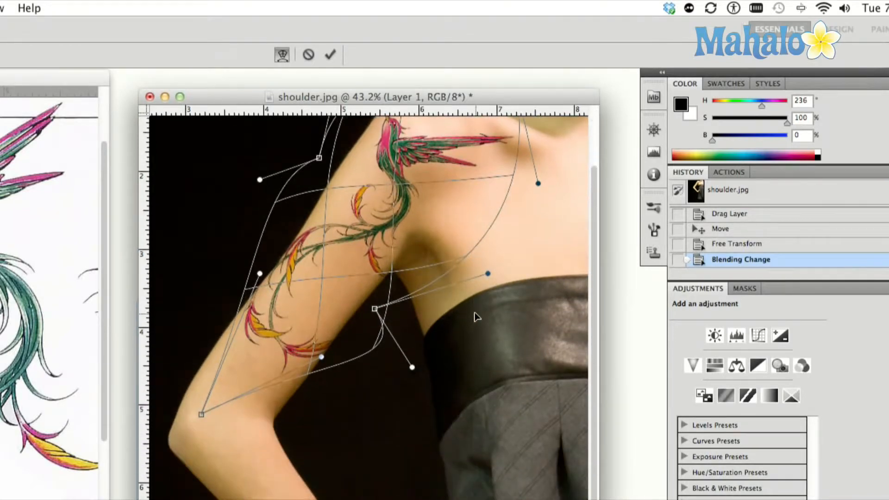
pyautogui.scroll(3, 523, 174)
pyautogui.moveTo(508, 141)
pyautogui.mouseDown()
pyautogui.moveTo(495, 166)
pyautogui.moveTo(512, 133)
pyautogui.mouseUp()
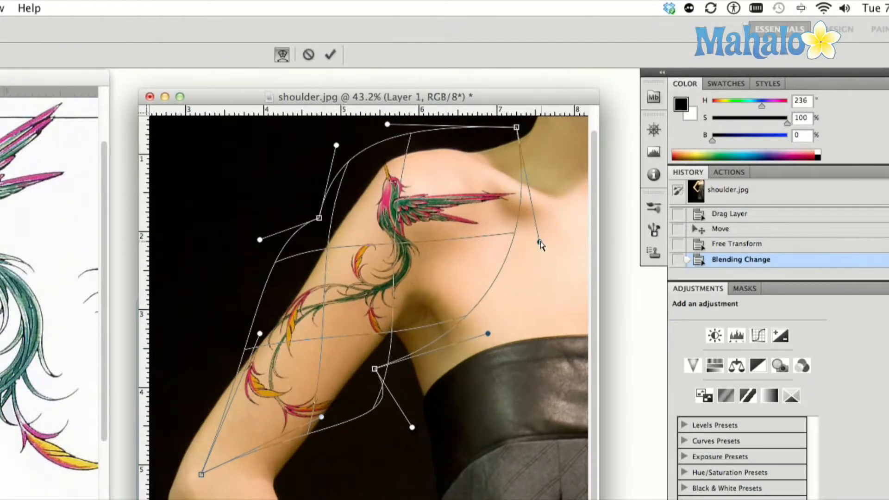
pyautogui.moveTo(539, 242); pyautogui.dragTo(504, 227)
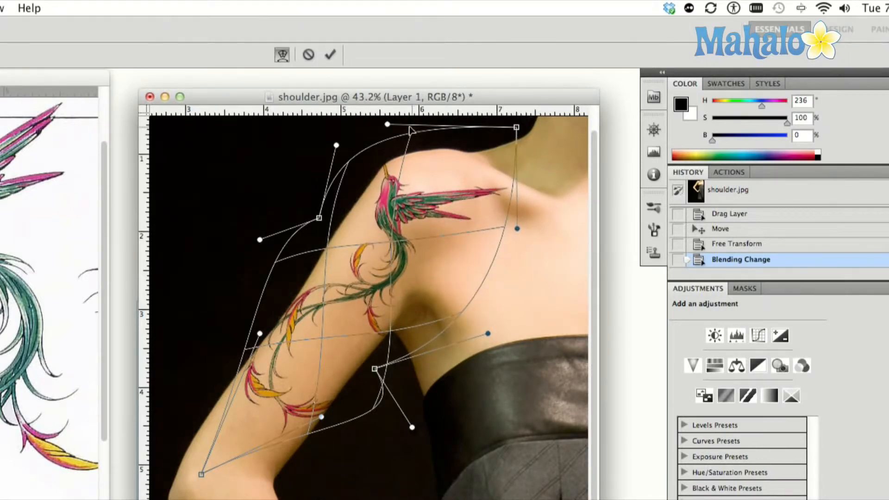
pyautogui.moveTo(409, 135); pyautogui.dragTo(402, 163)
pyautogui.moveTo(393, 244); pyautogui.dragTo(403, 239)
pyautogui.press('Return')
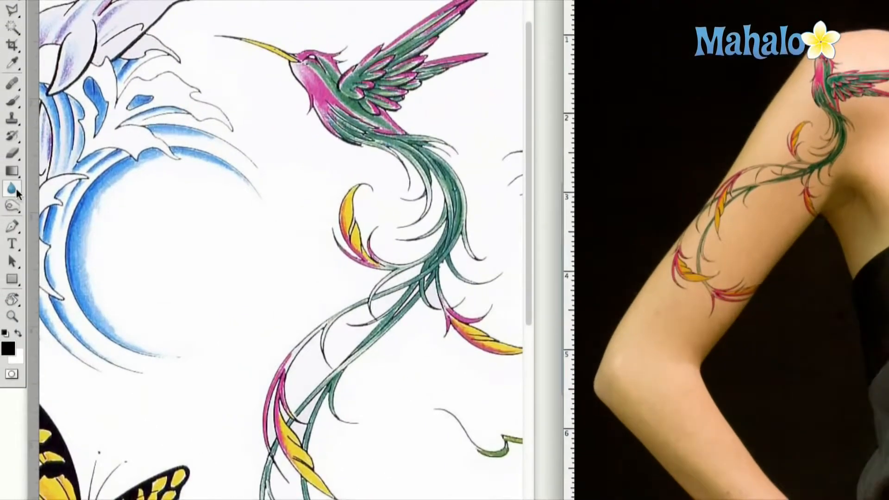
# Soften the tattoo with the Blur tool in Normal mode at 50% strength, and set the bird layer's opacity to 80%
pyautogui.click(10, 189)
pyautogui.click(69, 186)
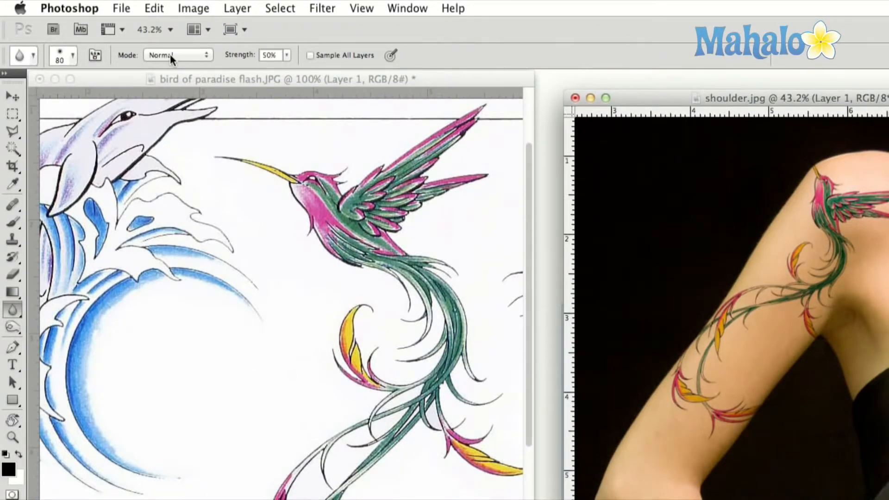
pyautogui.click(173, 54)
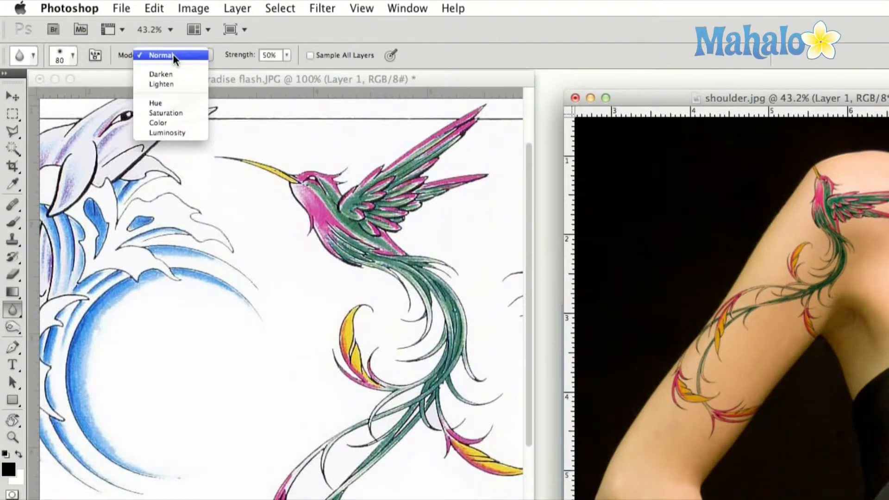
pyautogui.click(235, 52)
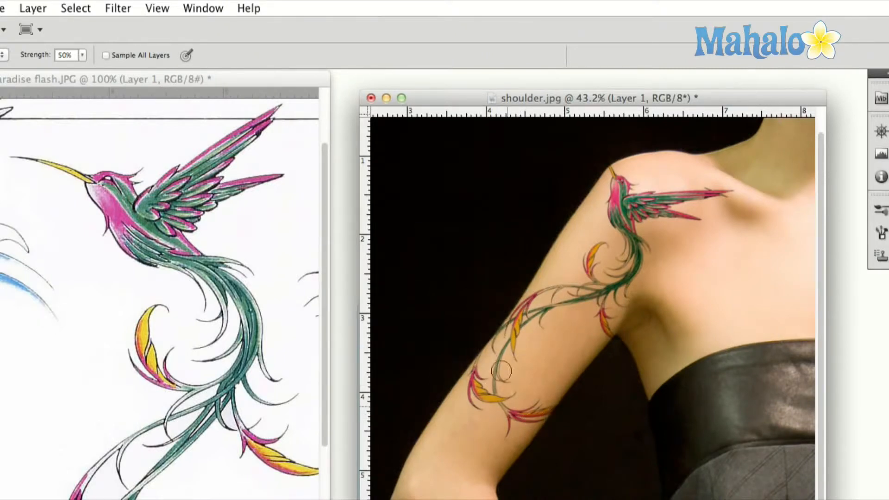
pyautogui.scroll(-3, 642, 324)
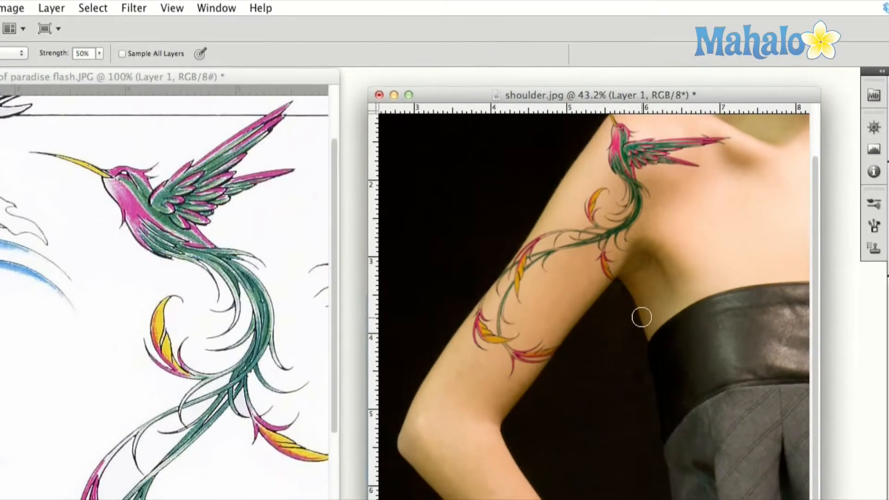
pyautogui.scroll(3, 642, 317)
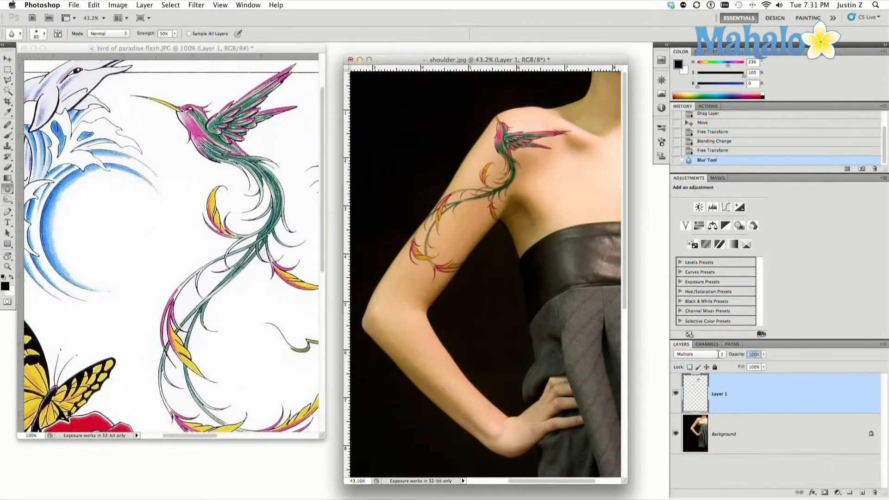
pyautogui.write('80')
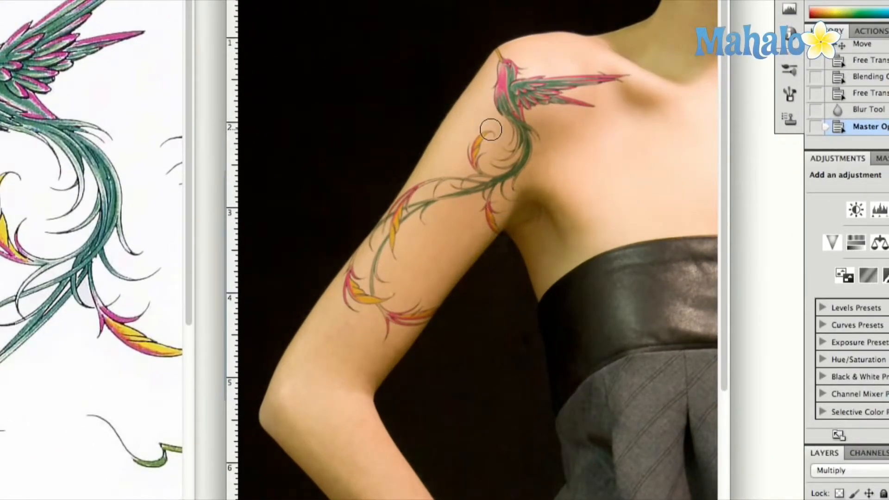
# Warp the bird layer again, pulling the grid's upper-left corner down so the bird's head follows the shoulder's curve, and apply the transformation
pyautogui.press('super+t')
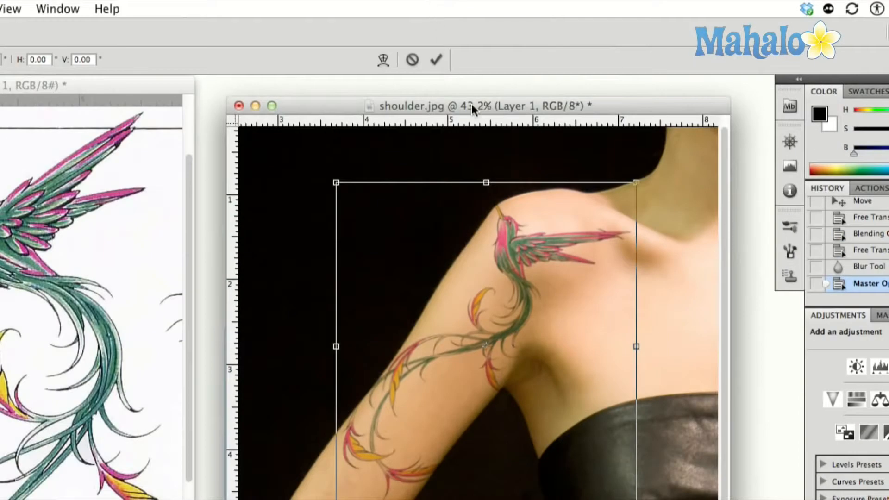
pyautogui.click(383, 60)
pyautogui.moveTo(437, 183)
pyautogui.mouseDown()
pyautogui.moveTo(417, 200)
pyautogui.moveTo(449, 178)
pyautogui.mouseUp()
pyautogui.moveTo(338, 182); pyautogui.dragTo(343, 284)
pyautogui.scroll(1, 406, 233)
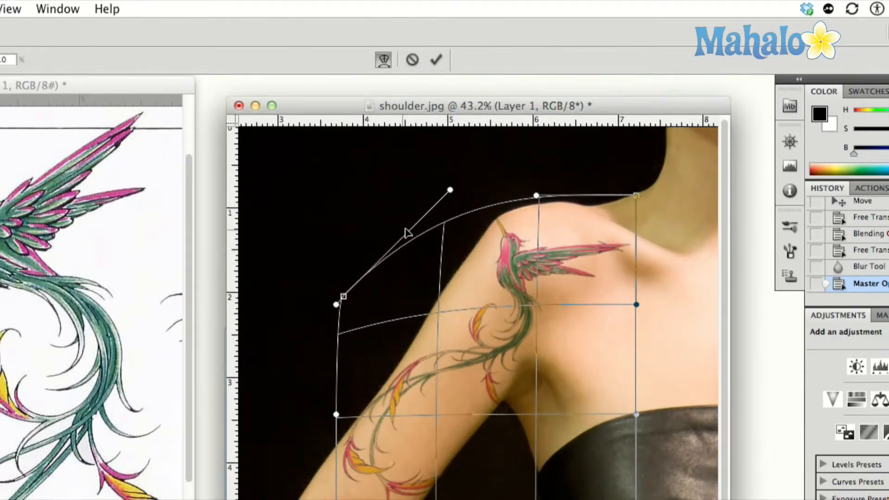
pyautogui.press('Return')
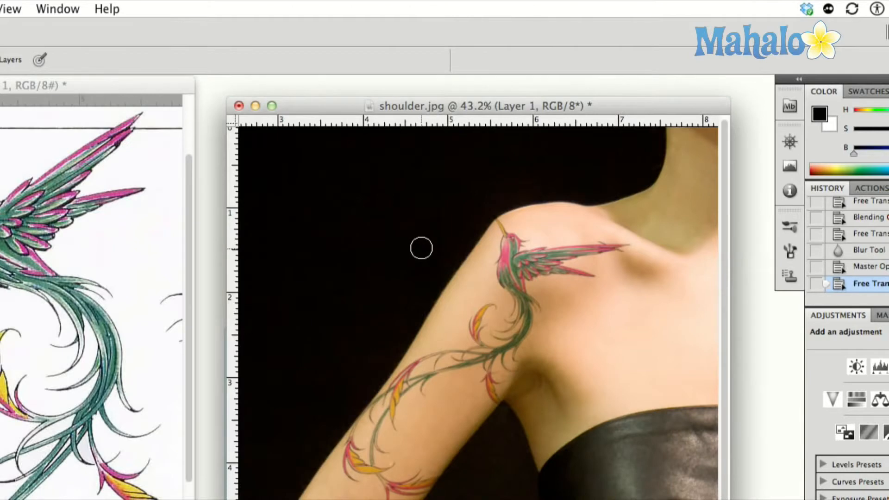
# Fade the tattoo's colours with a Hue/Saturation adjustment of saturation -24 and lightness +16 on the bird layer
pyautogui.press('z')
pyautogui.keyDown('alt'); pyautogui.click(421, 249); pyautogui.keyUp('alt')
pyautogui.keyDown('alt'); pyautogui.click(433, 249); pyautogui.keyUp('alt')
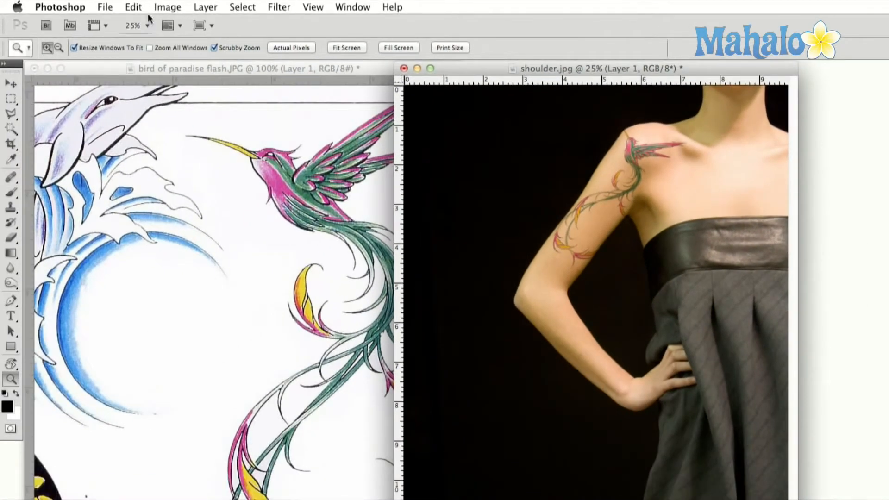
pyautogui.click(167, 7)
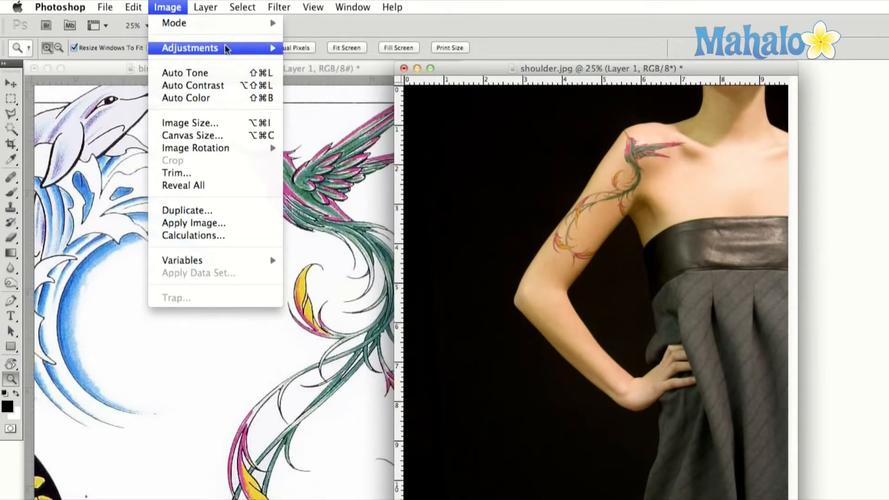
pyautogui.moveTo(225, 47)
pyautogui.click(312, 118)
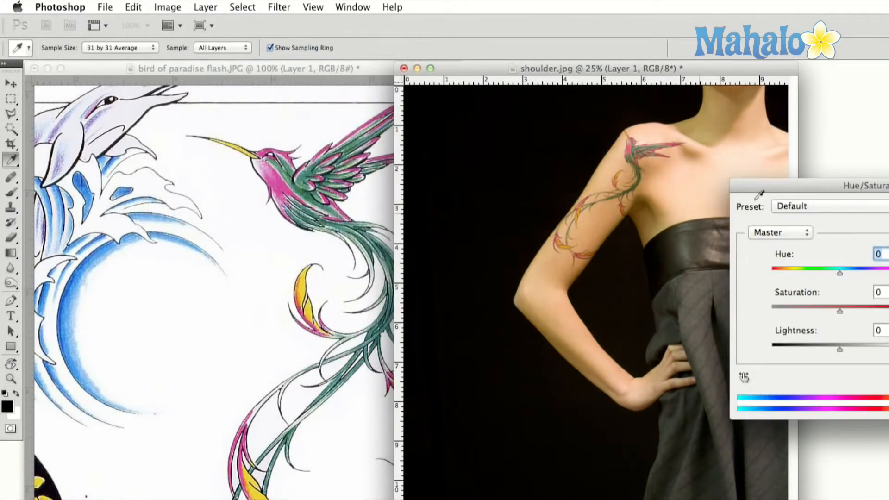
pyautogui.moveTo(801, 188); pyautogui.dragTo(184, 168)
pyautogui.moveTo(221, 290)
pyautogui.mouseDown()
pyautogui.moveTo(192, 289)
pyautogui.moveTo(207, 290)
pyautogui.mouseUp()
pyautogui.moveTo(222, 330); pyautogui.dragTo(231, 331)
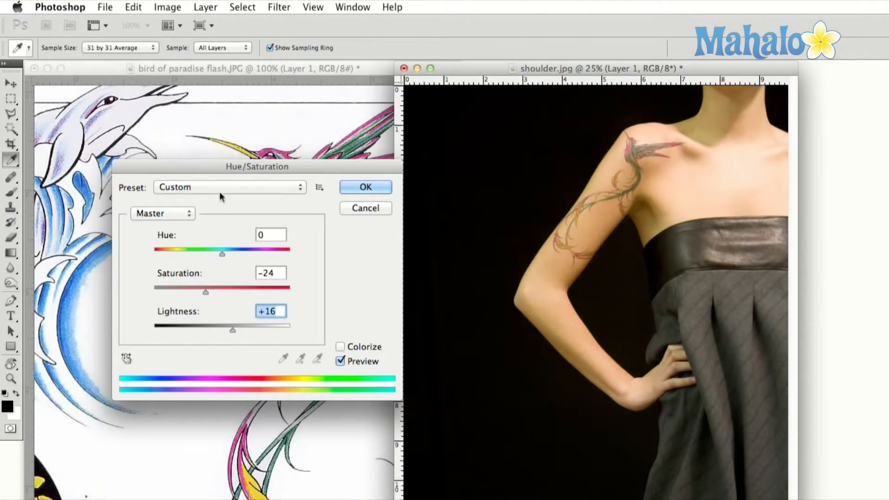
pyautogui.click(359, 187)
# Erase the small stray spikes along the upper edge of the bird's wing near its tip
pyautogui.press('z')
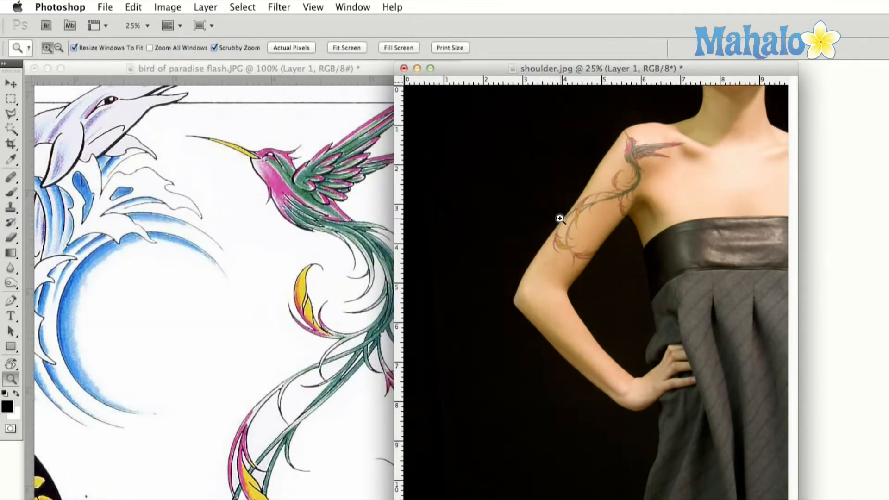
pyautogui.click(621, 199)
pyautogui.click(680, 209)
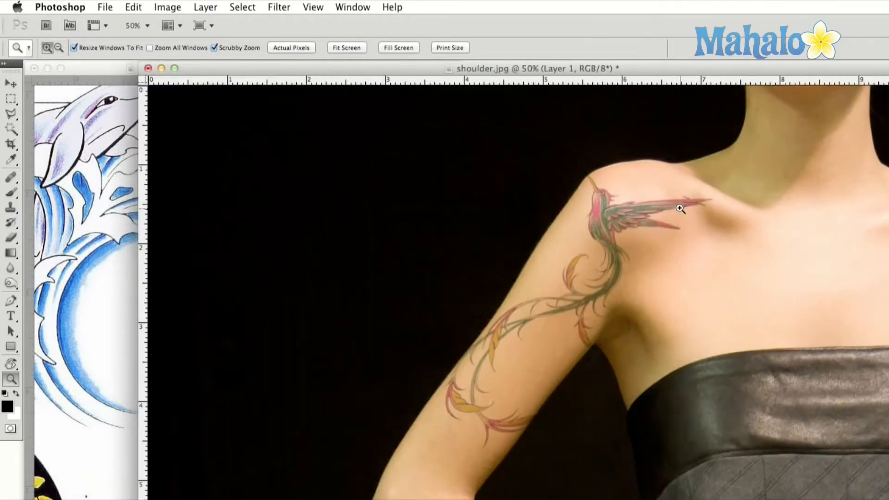
pyautogui.click(538, 245)
pyautogui.click(538, 249)
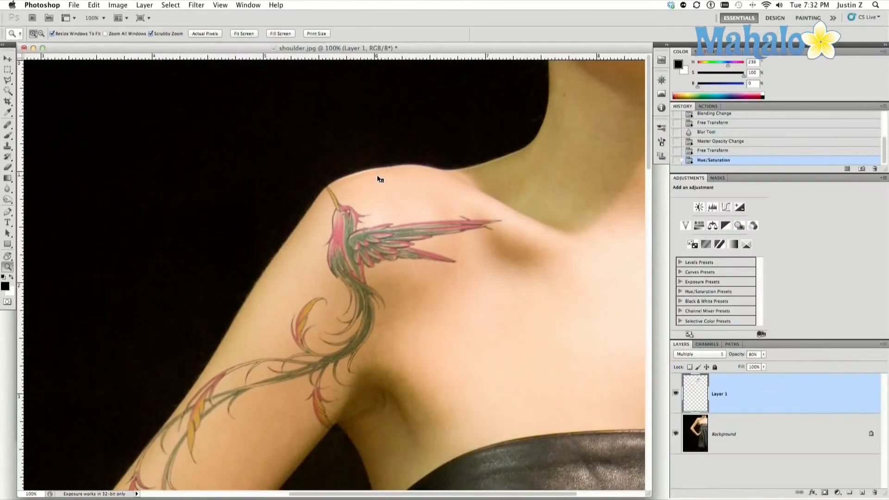
pyautogui.keyDown('alt'); pyautogui.click(313, 243); pyautogui.keyUp('alt')
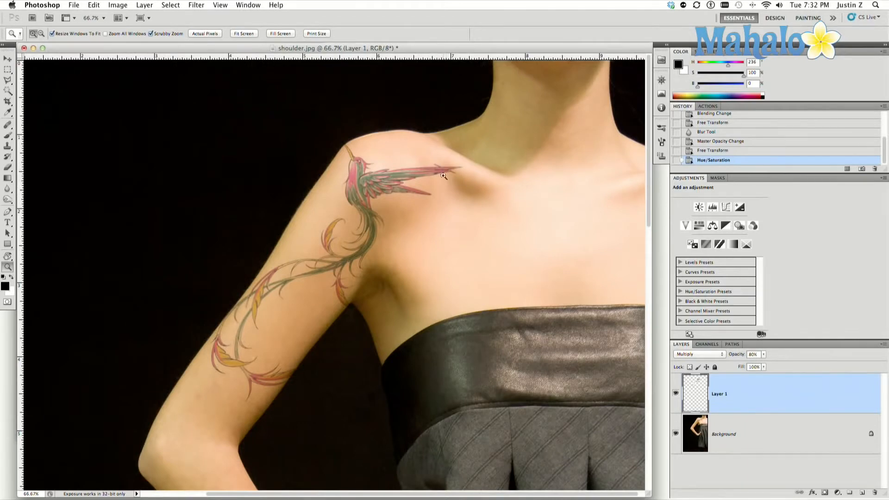
pyautogui.press('e')
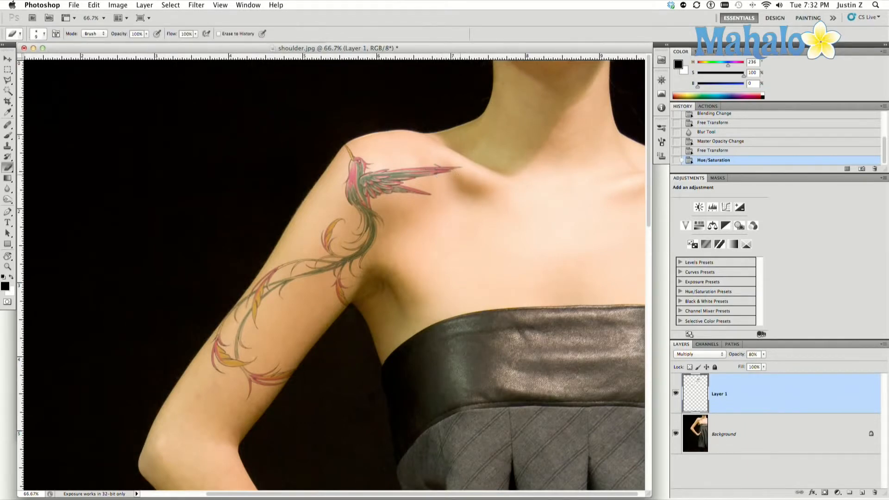
pyautogui.moveTo(451, 170); pyautogui.dragTo(433, 163)
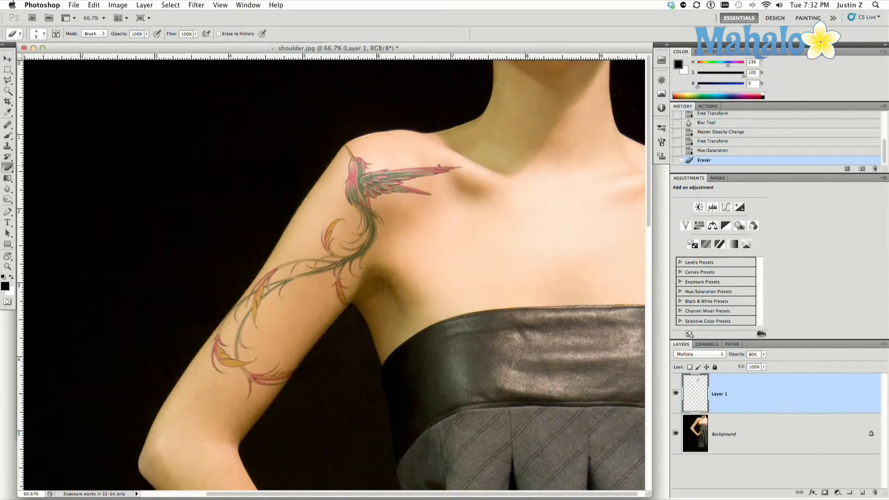
pyautogui.moveTo(434, 164); pyautogui.dragTo(436, 159)
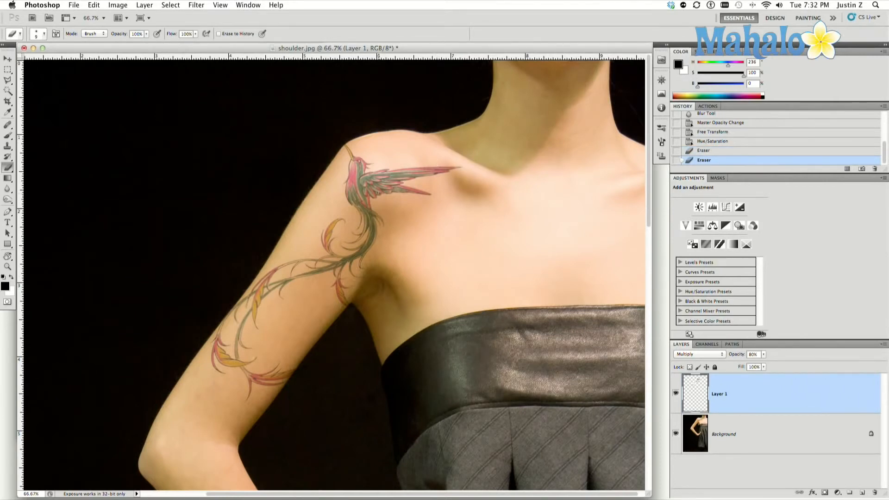